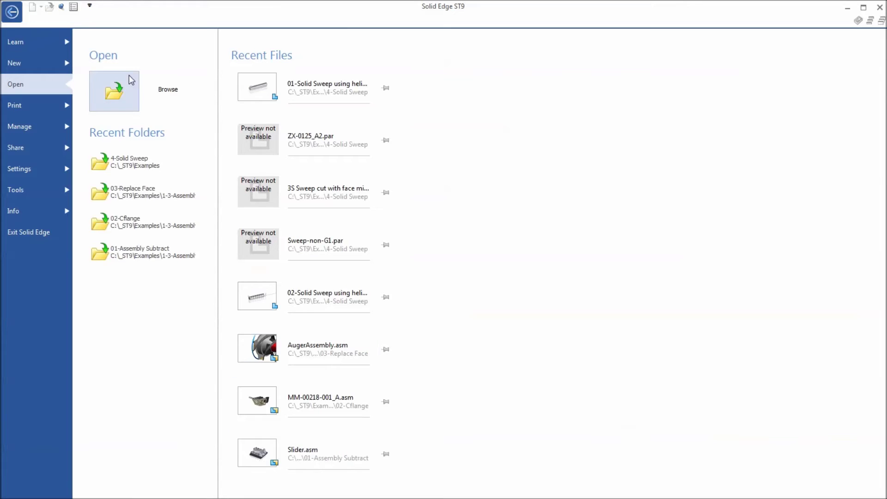
Switch from the slide show to Solid Edge and open the file 01-Solid Sweep using helical path.par
left_click(126, 81)
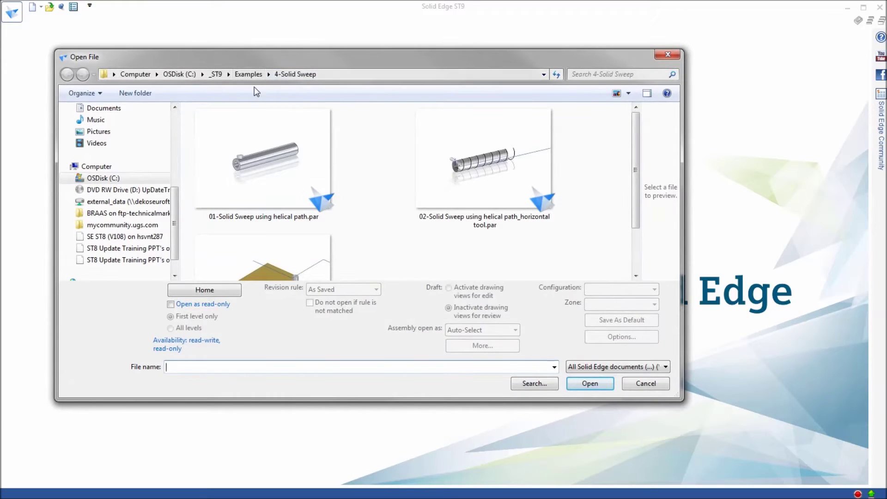
left_click(248, 197)
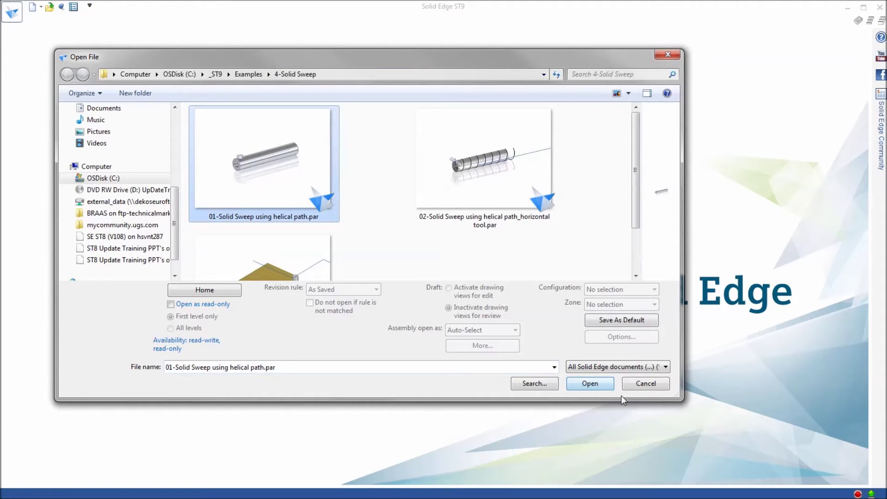
left_click(592, 384)
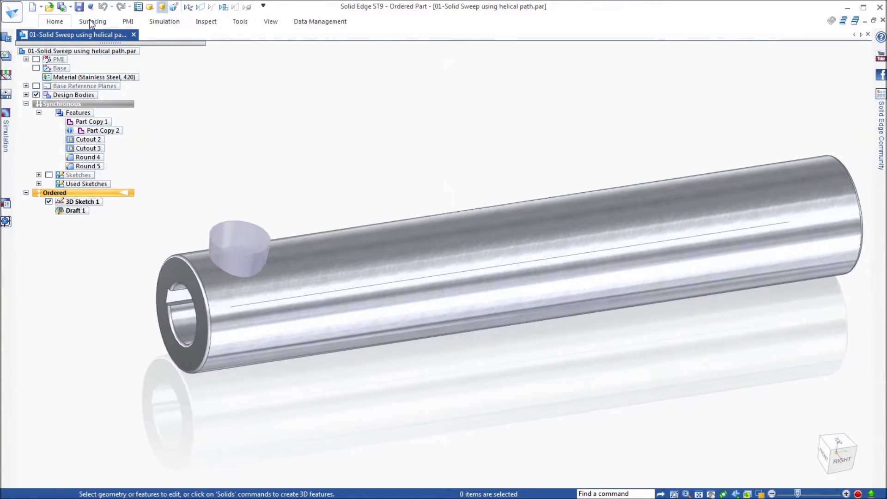
Create a left-handed, constant-pitch helical curve with 7 turns around the straight sketch line, starting at the centre of the tool body's lower circular edge
left_click(91, 21)
left_click(128, 63)
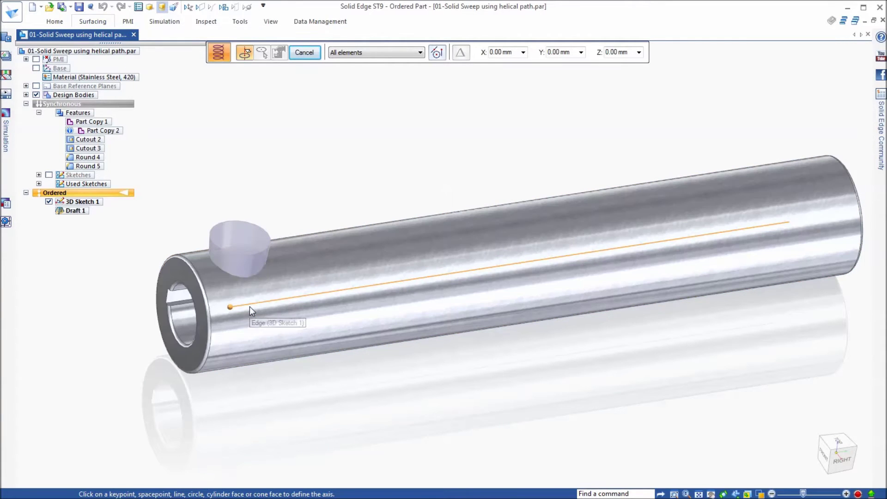
left_click(249, 306)
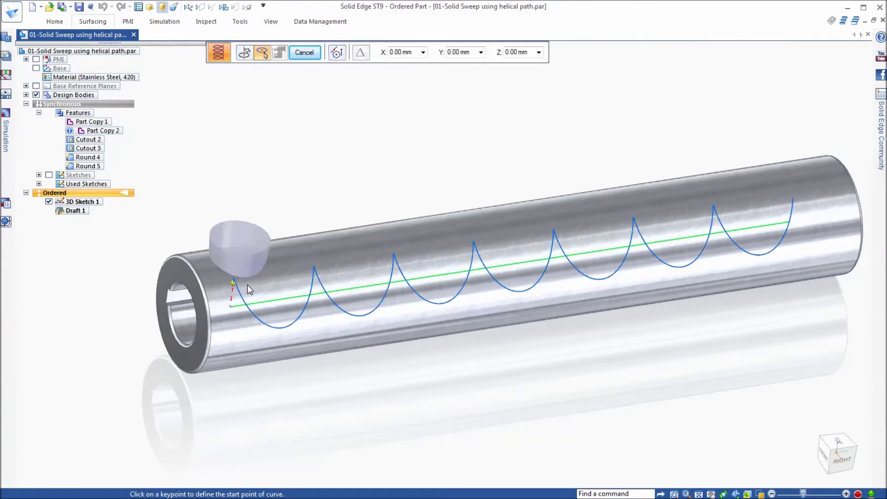
middle_click_drag(248, 285, 244, 294)
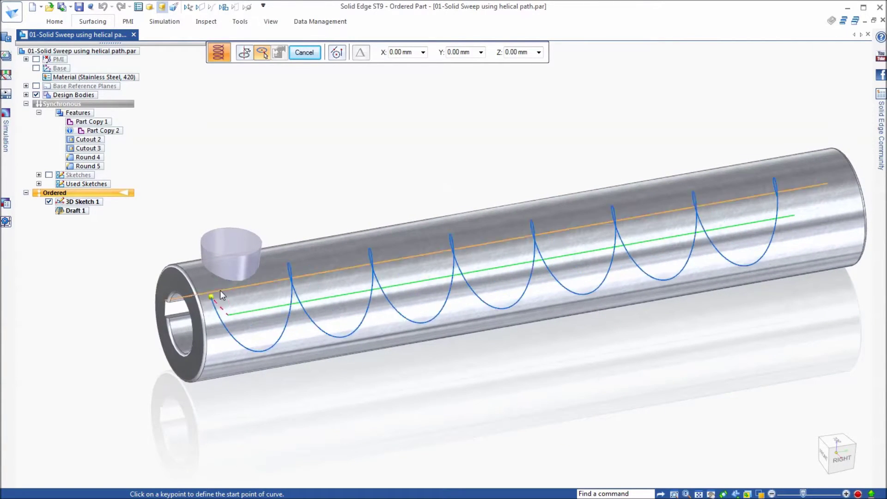
middle_click_drag(223, 287, 231, 310)
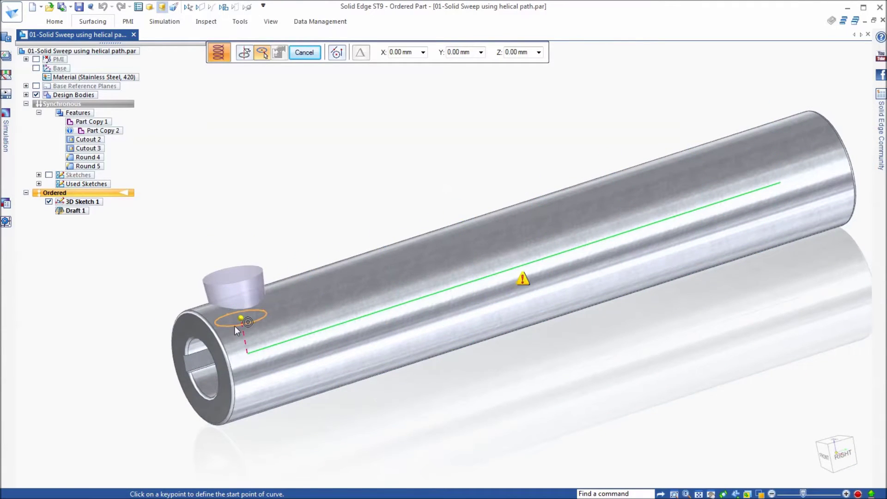
left_click(235, 326)
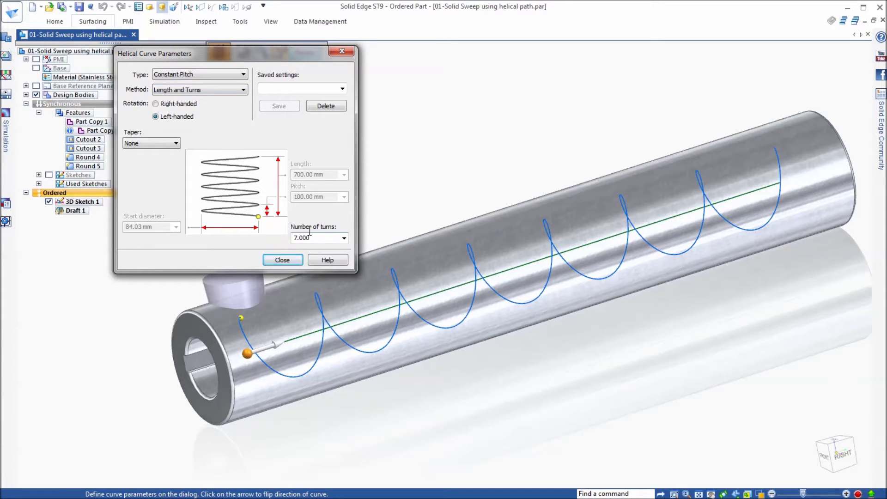
left_click(282, 260)
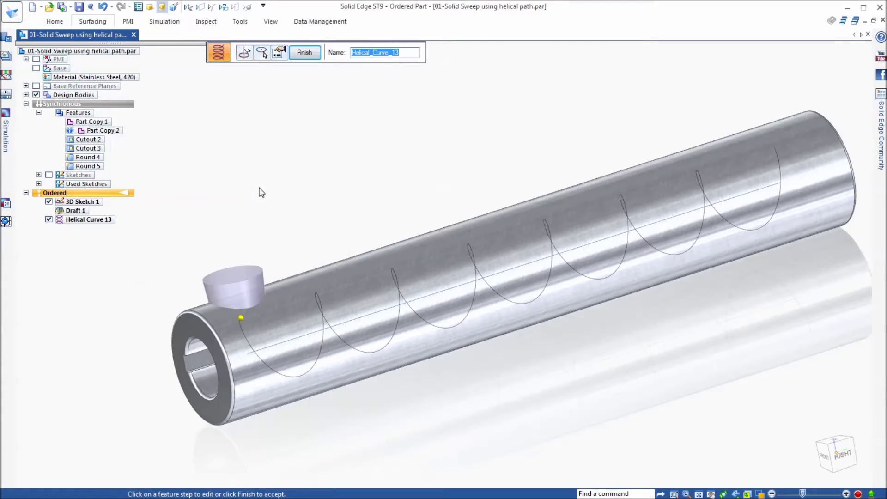
key("Escape")
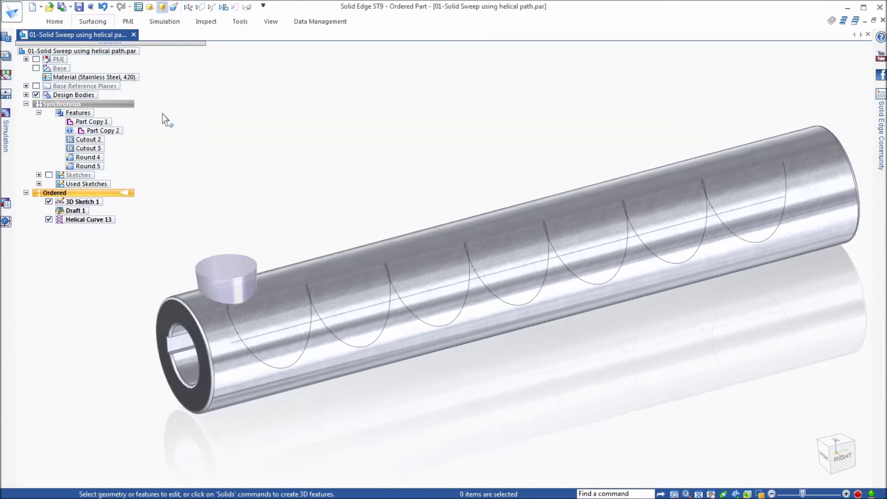
Start a Solid Sweep cutout and accept the helical curve as its path
left_click(55, 21)
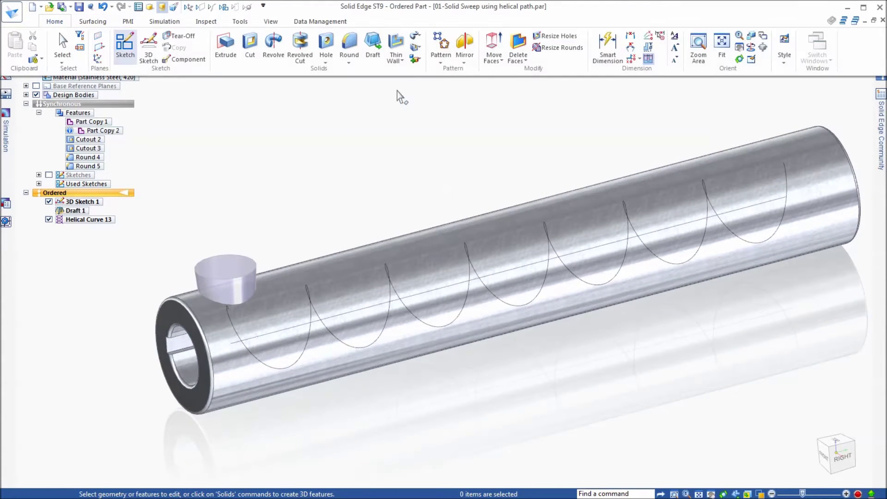
left_click(416, 46)
left_click(437, 79)
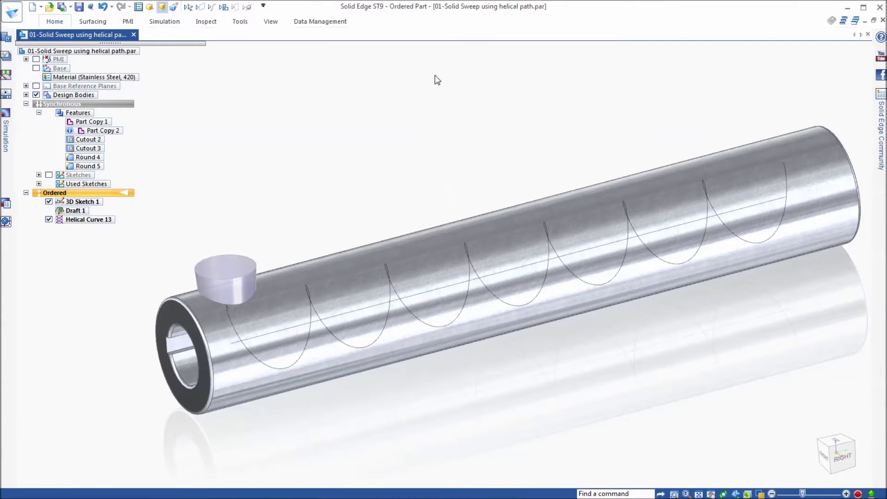
left_click(310, 308)
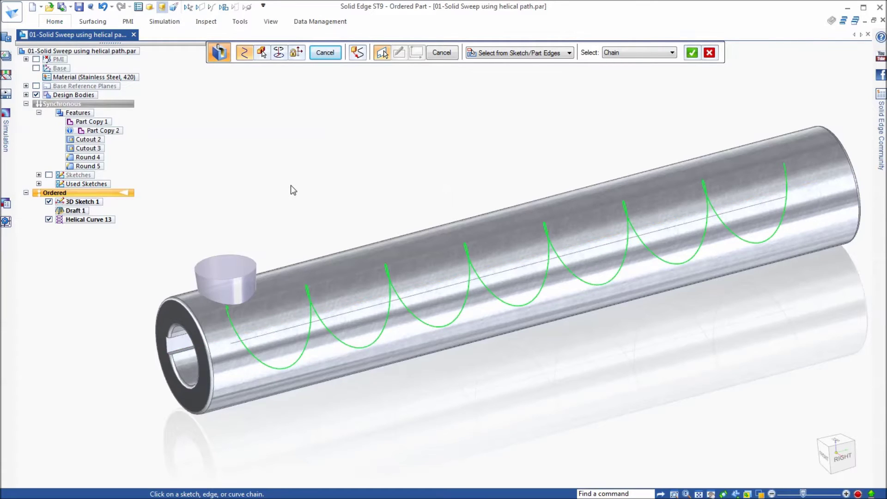
right_click(292, 189)
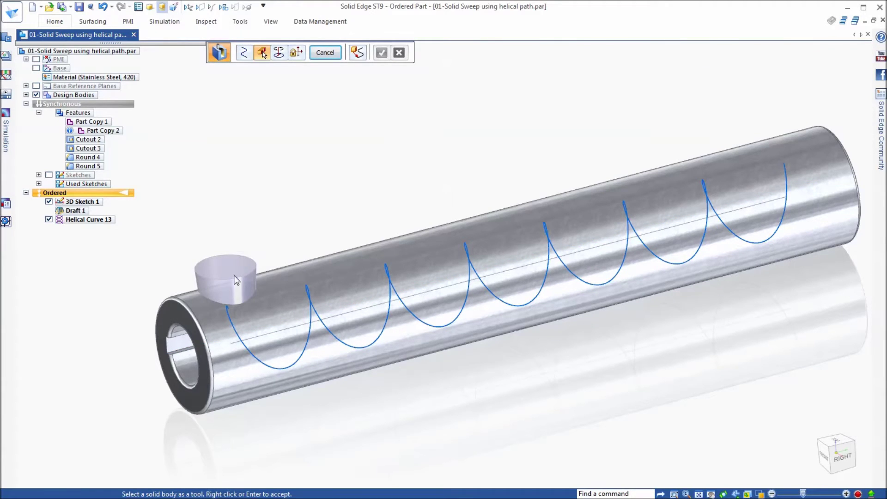
Select the tapered tool body for the sweep and accept its own centre line as the tool axis
left_click(230, 292)
right_click(282, 191)
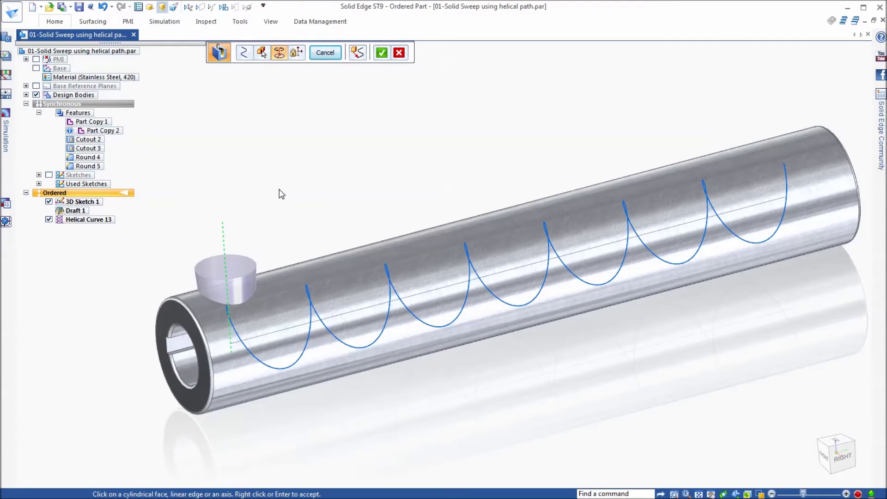
right_click(281, 194)
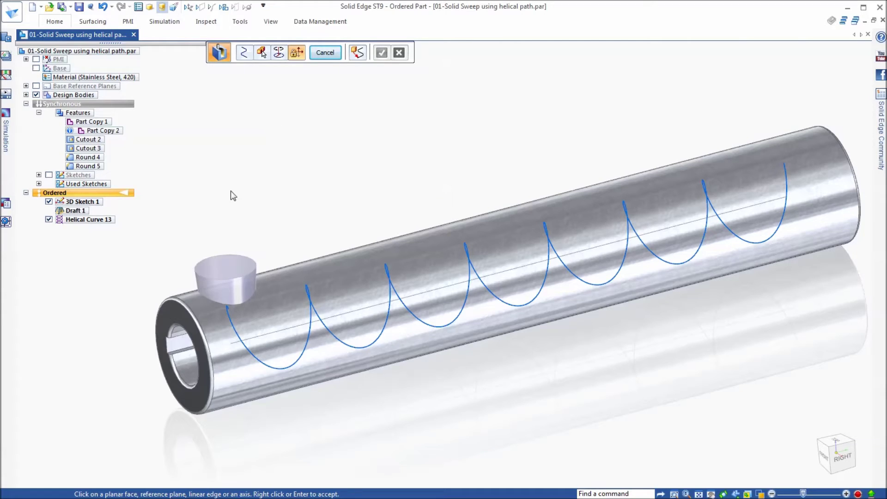
Lock the tool orientation to the shaft's straight sketch line and finish the swept cutout
left_click(259, 336)
right_click(279, 187)
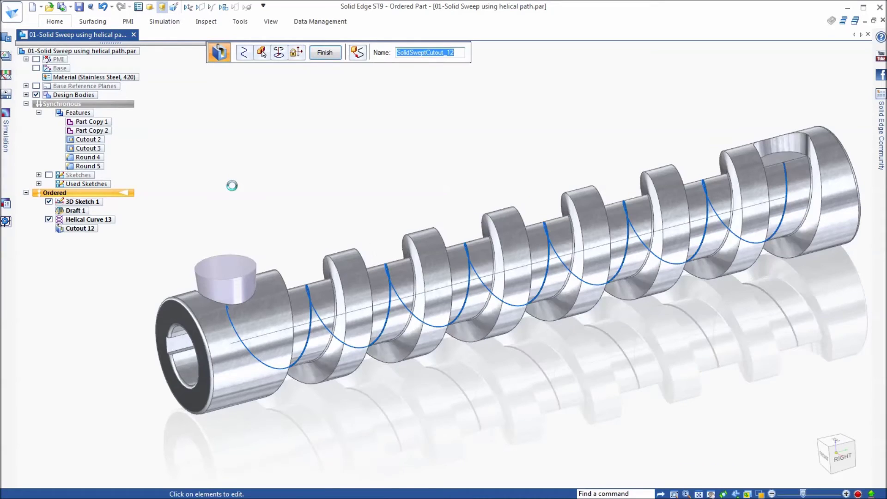
middle_click_drag(232, 186, 298, 187)
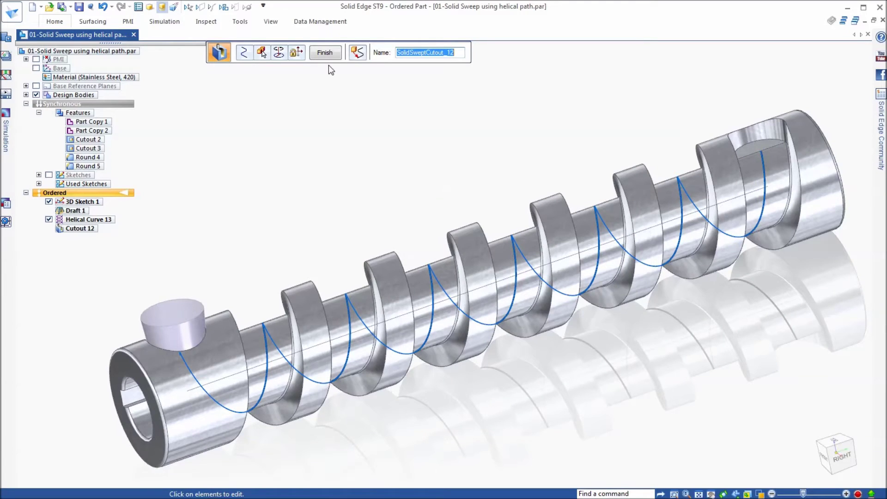
left_click(325, 53)
left_click(325, 52)
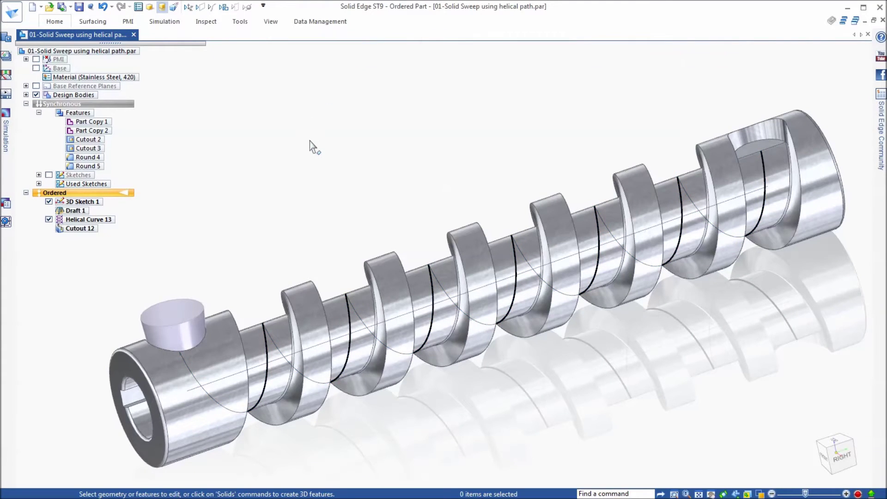
Edit the helical curve's parameters to 5 turns and finish so that the swept cutout is recomputed
left_click(90, 220)
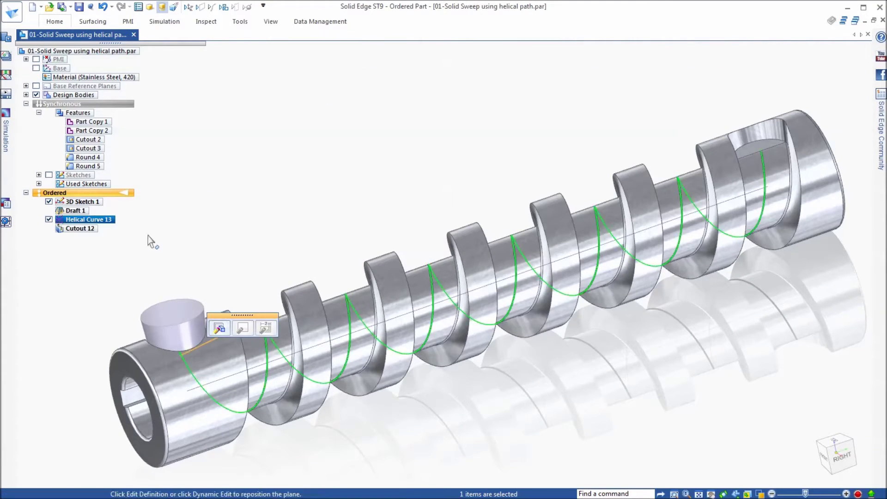
left_click(219, 328)
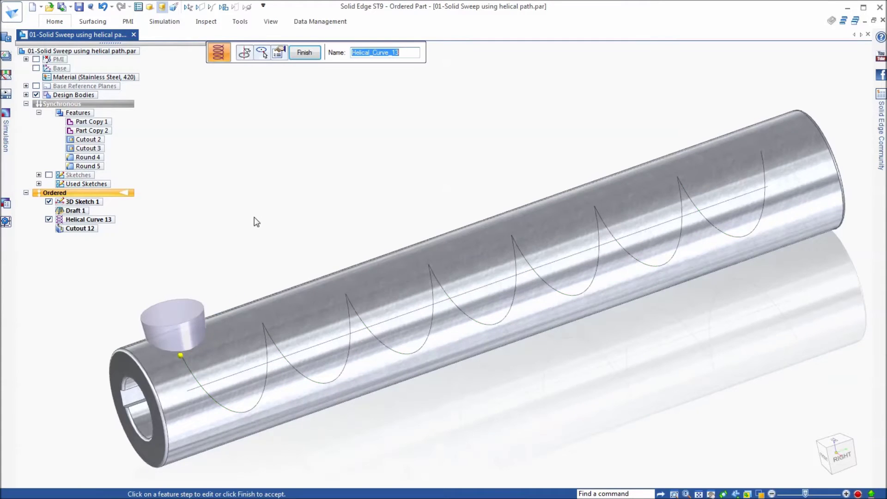
left_click(278, 52)
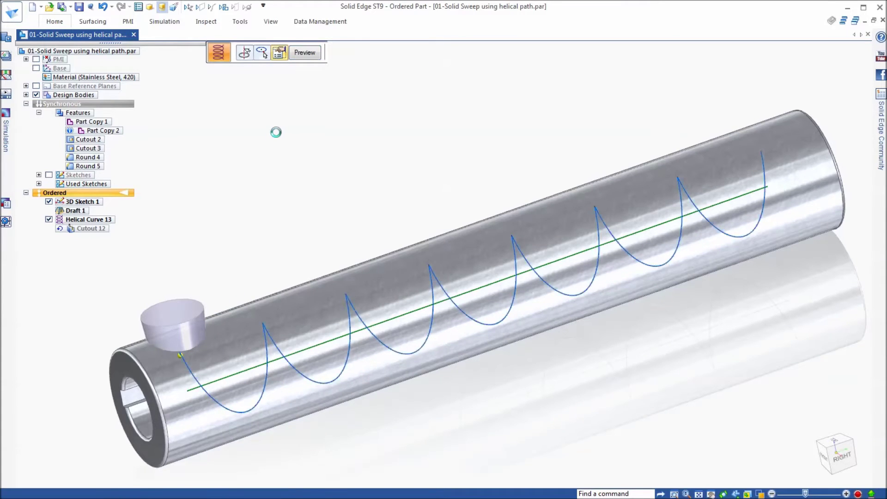
left_click_drag(314, 238, 289, 238)
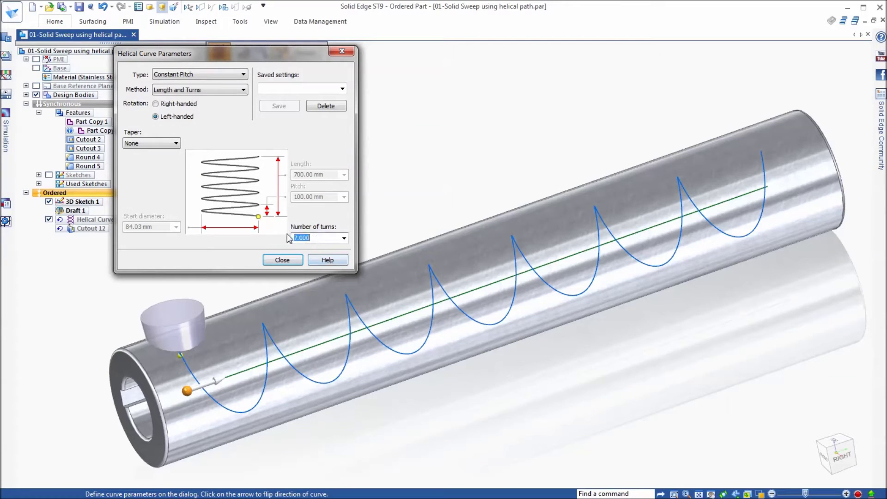
type("5")
key("Return")
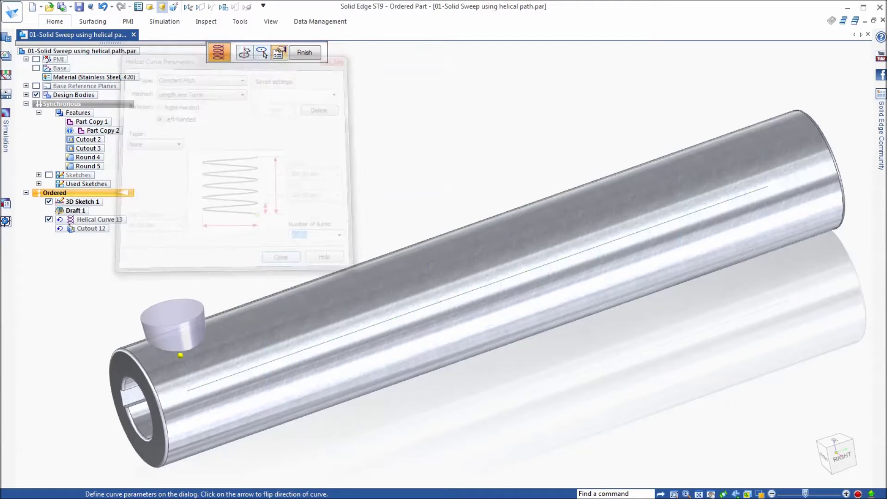
left_click(304, 53)
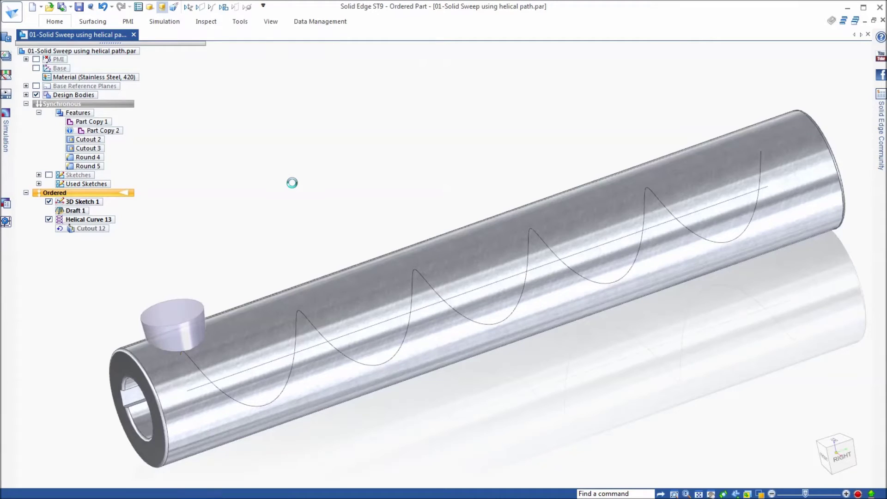
left_click(317, 159)
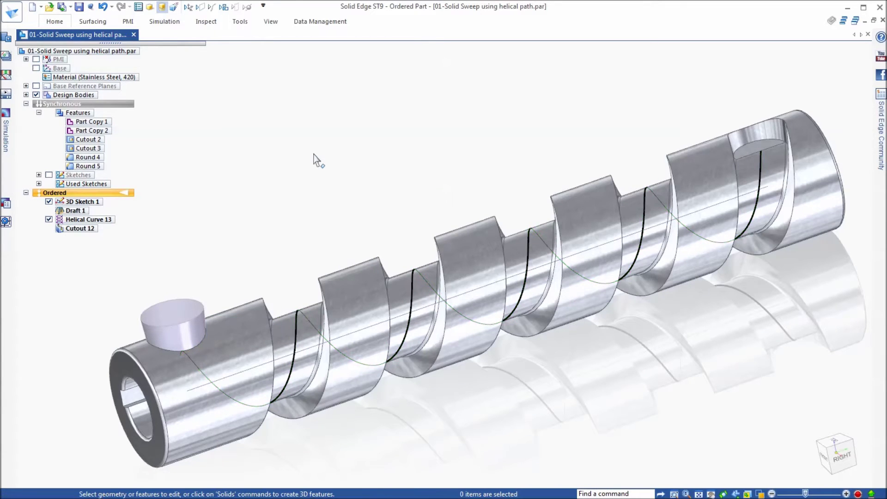
Hide the helical curve and the 3D sketch
left_click(48, 219)
left_click(49, 201)
middle_click_drag(190, 247, 407, 196)
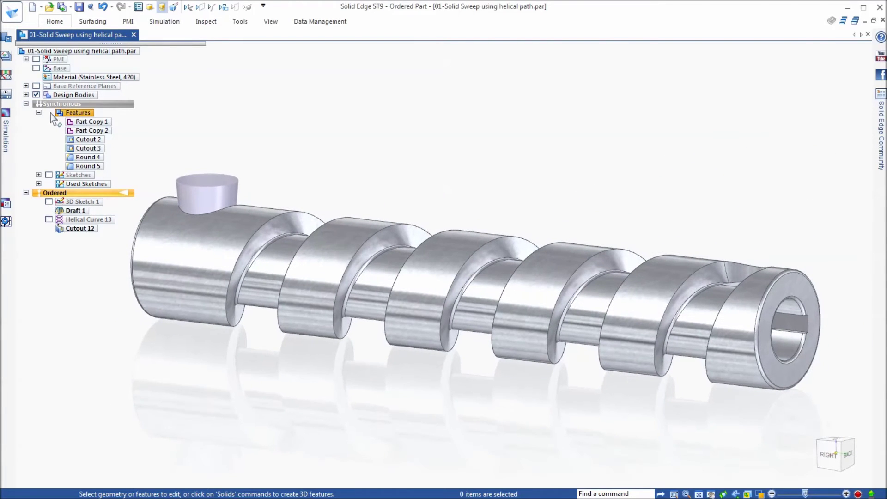
Hide the Tapered Tool design body, keep the Shaft body shown, and view the cut shaft isometrically
left_click(26, 95)
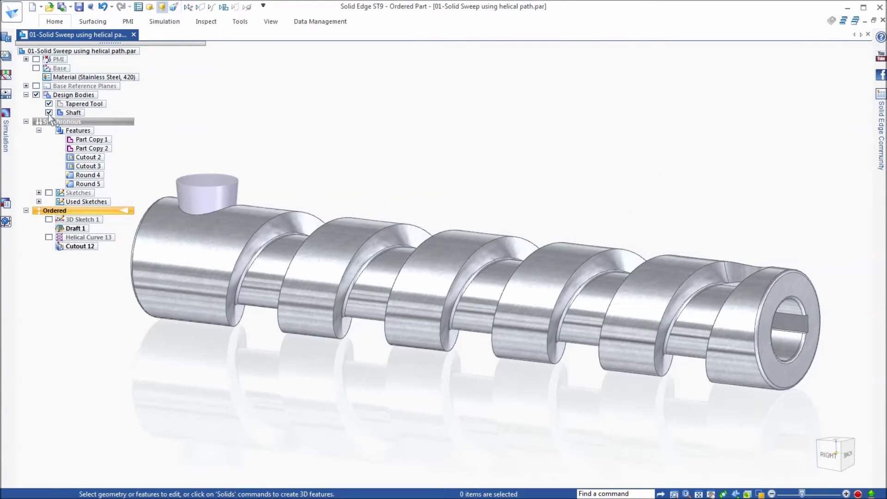
left_click(48, 113)
left_click(49, 112)
left_click(48, 103)
middle_click_drag(310, 160, 534, 416)
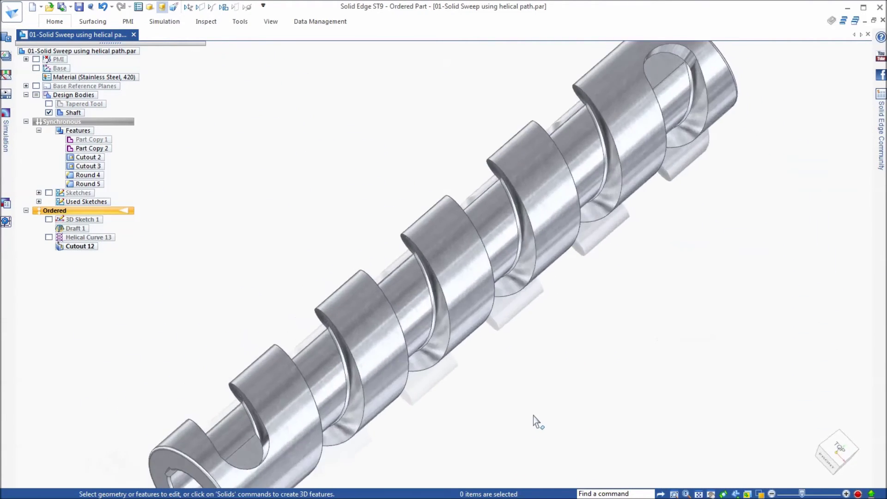
key("ctrl+i")
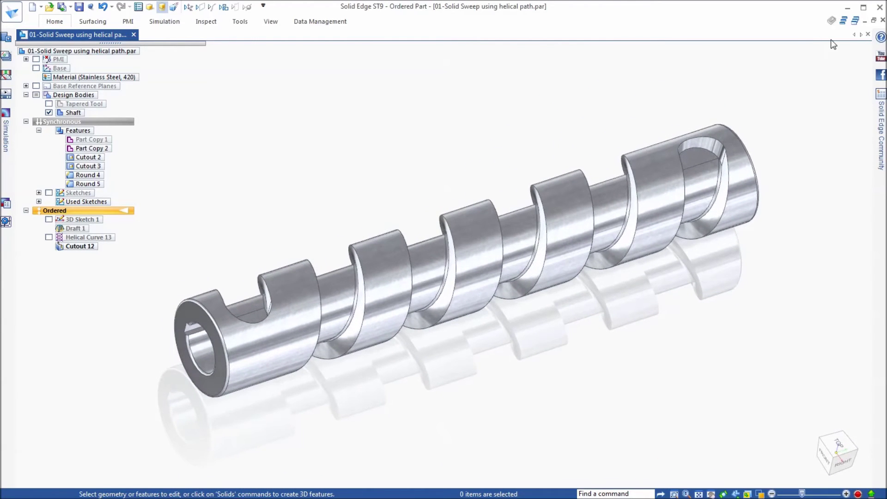
Open the file 02-Solid Sweep using helical path_horizontal tool.par
left_click(49, 7)
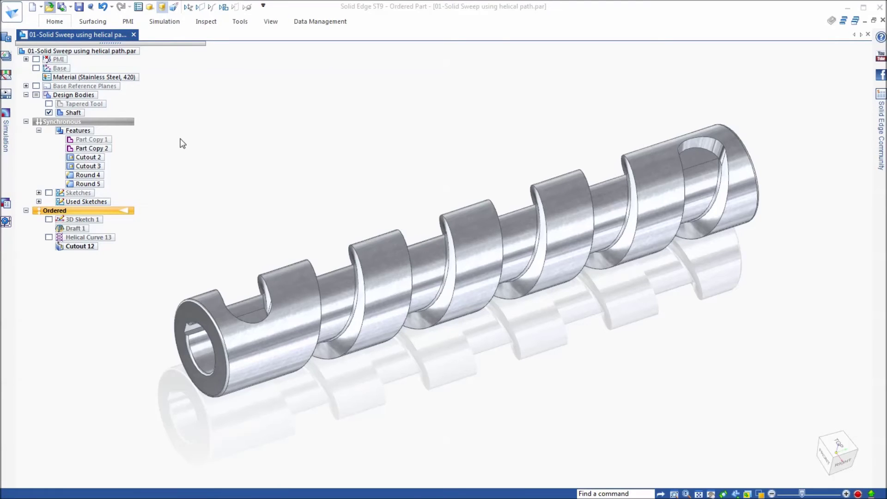
left_click(508, 213)
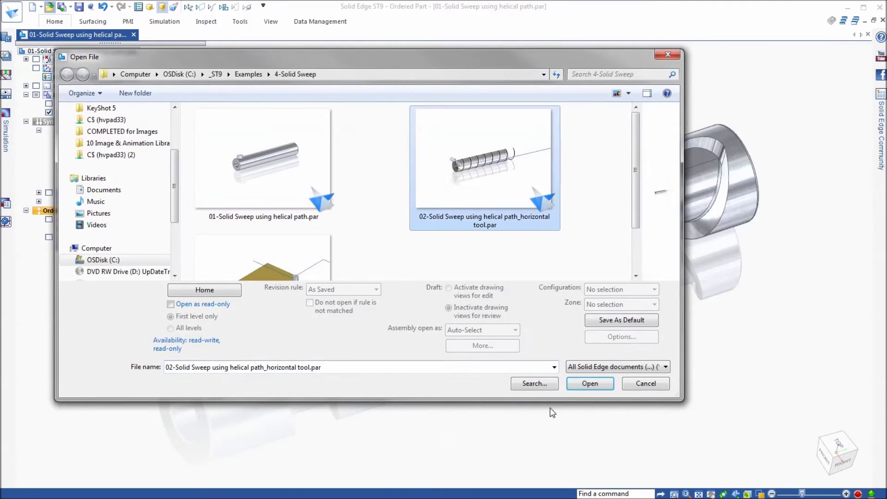
left_click(596, 383)
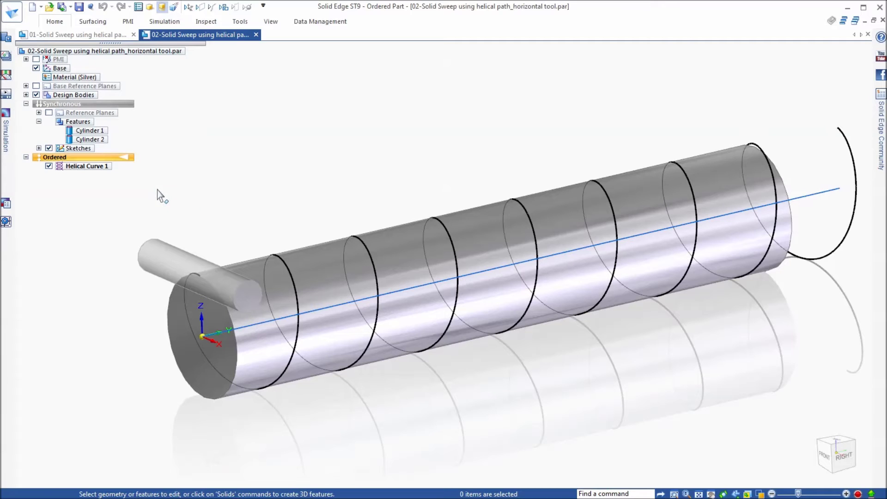
Start a Solid Sweep cutout along the helical curve, using the small horizontal cylinder as the tool body
left_click(59, 23)
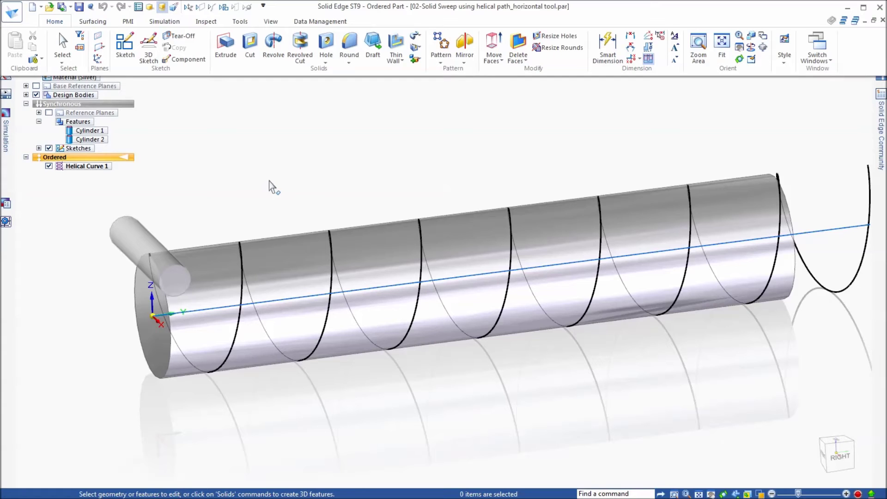
middle_click_drag(268, 181, 361, 188)
left_click(415, 47)
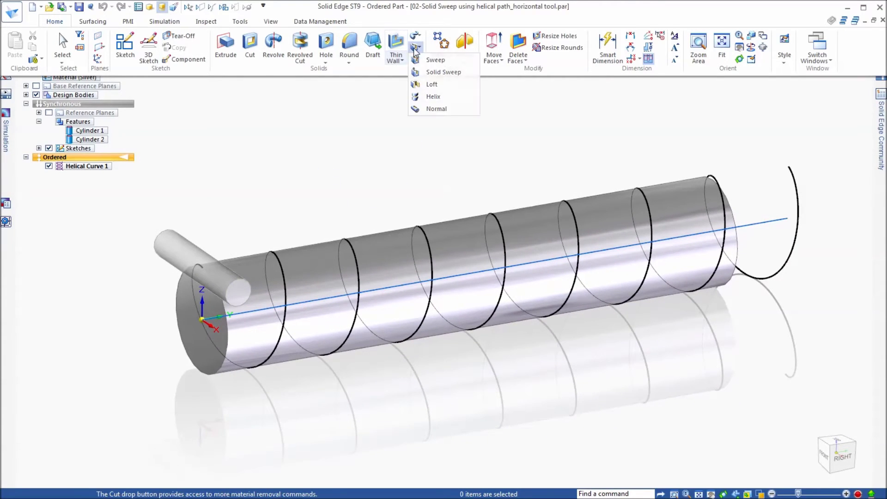
left_click(441, 73)
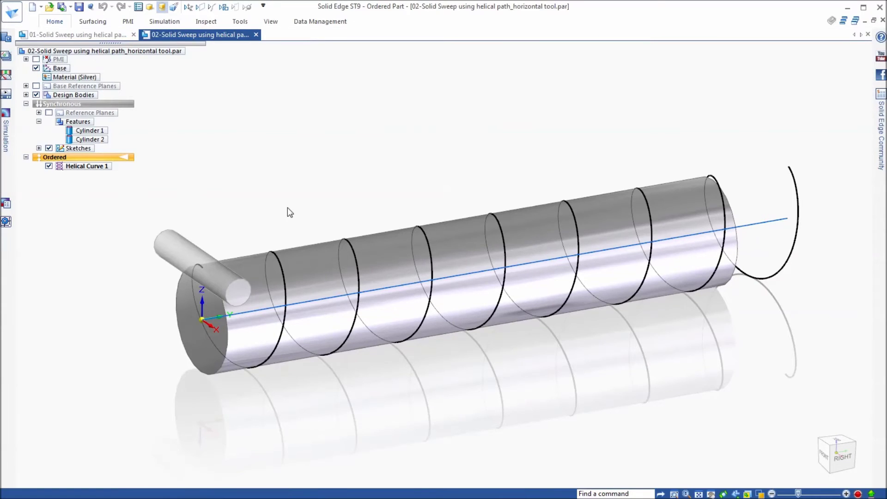
left_click(282, 270)
right_click(241, 185)
left_click(179, 257)
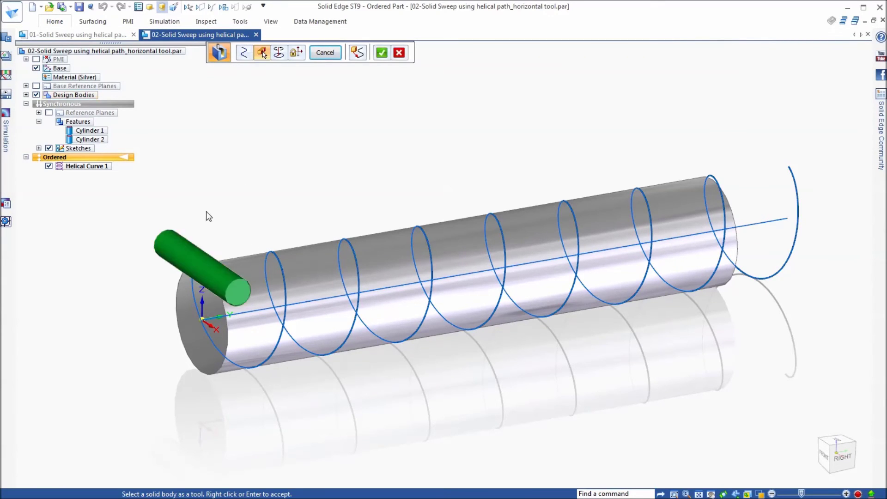
right_click(212, 211)
Accept the tool's default axis, lock the sweep direction to the axis along the shaft's length, and finish the cutout
right_click(209, 203)
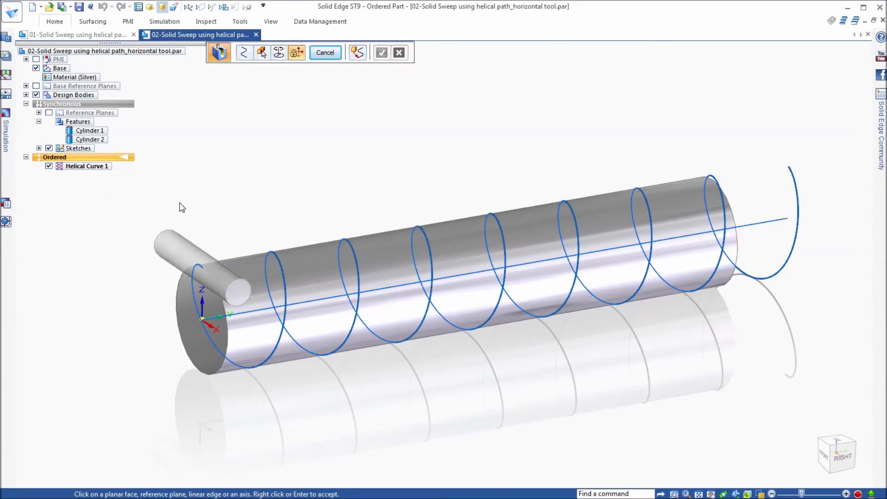
left_click(215, 318)
right_click(129, 308)
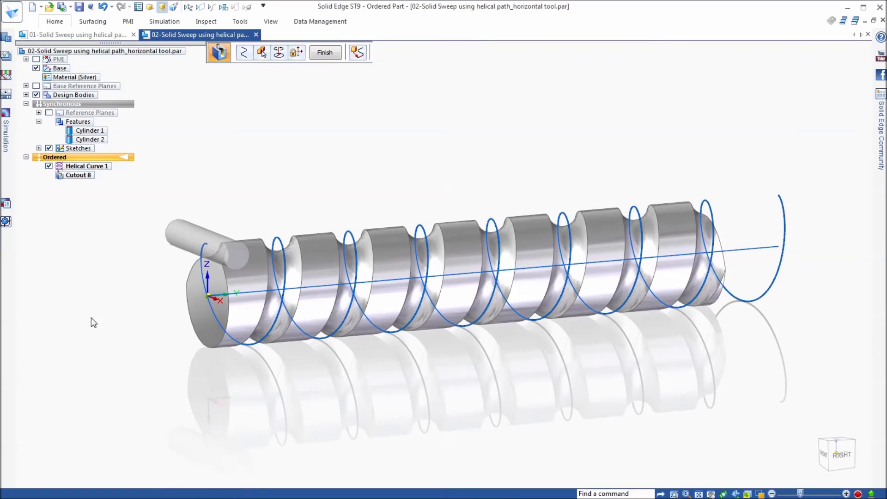
key("Escape")
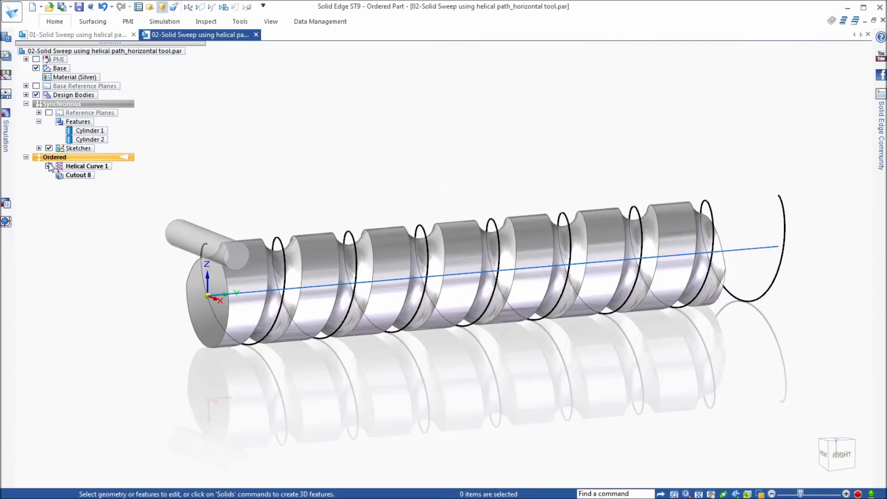
Hide the sketches and the helical curve, and view the cut shaft isometrically
left_click(49, 149)
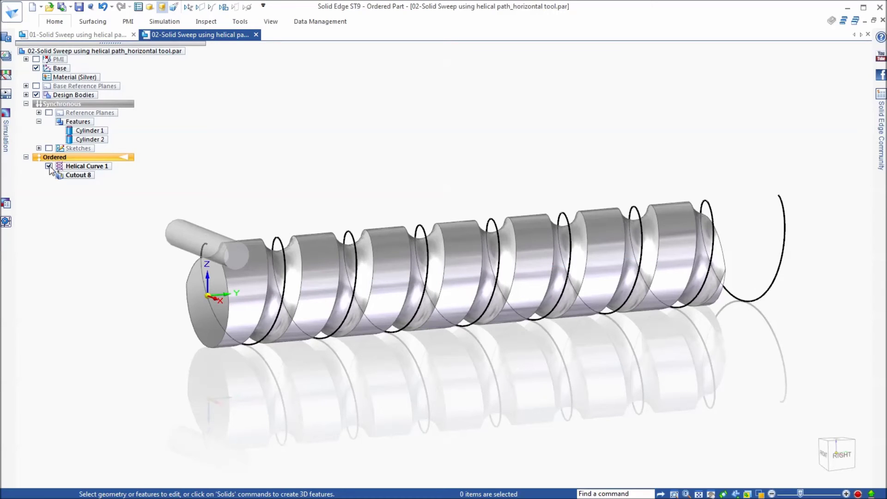
left_click(48, 166)
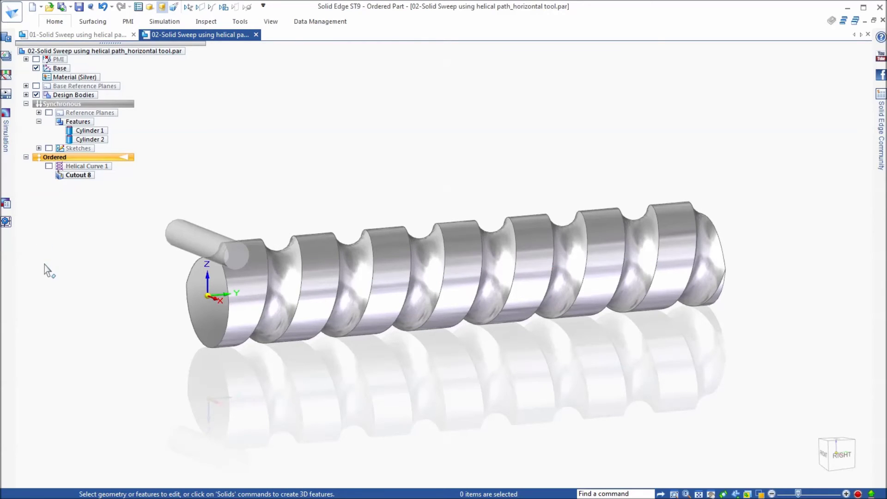
middle_click_drag(44, 271, 58, 280)
key("ctrl+i")
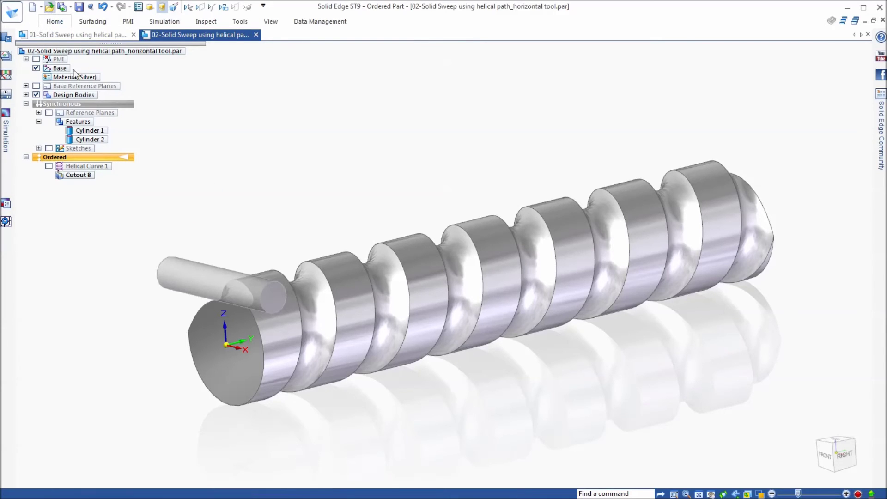
Open the file 03-Sweep-non-G1.par
key("ctrl+o")
left_click(304, 274)
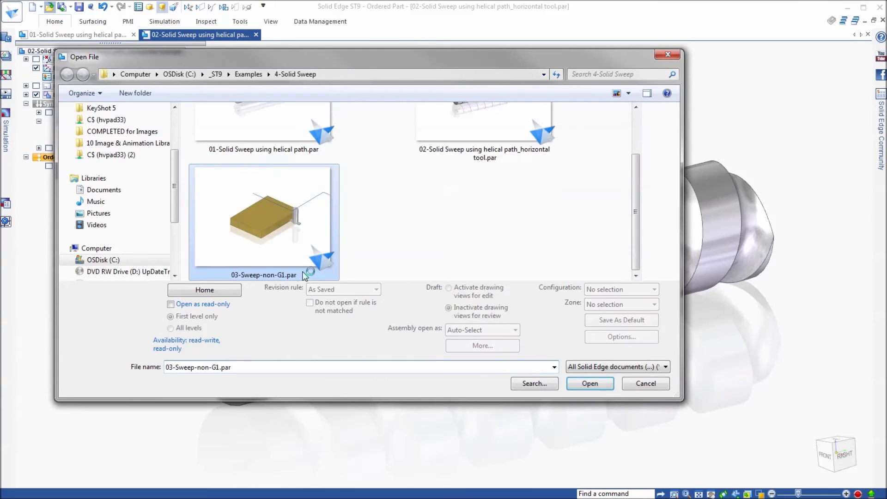
left_click(600, 387)
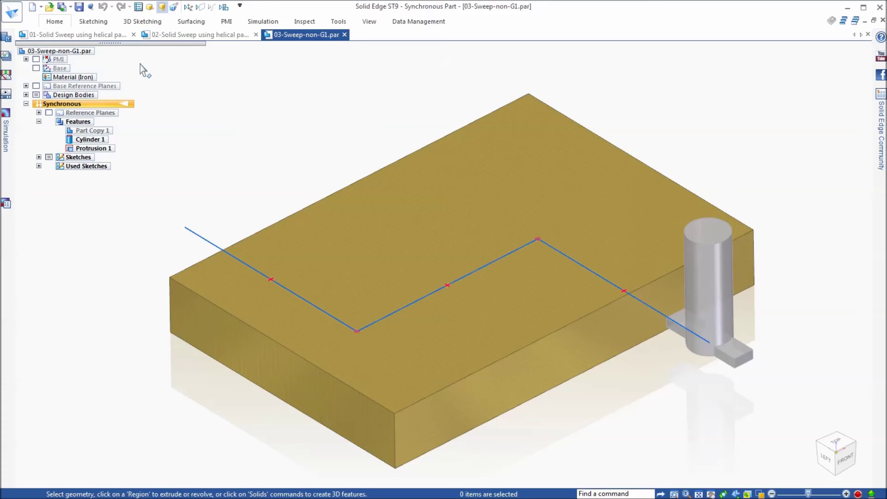
Create a Solid Sweep cutout in the block along the zigzag sketch, using the upright cylindrical tool and its default axis
left_click(62, 23)
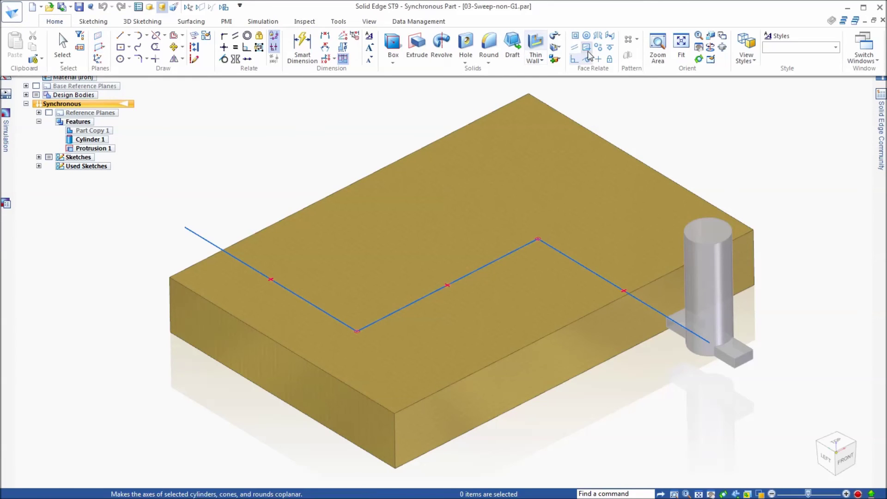
left_click(555, 47)
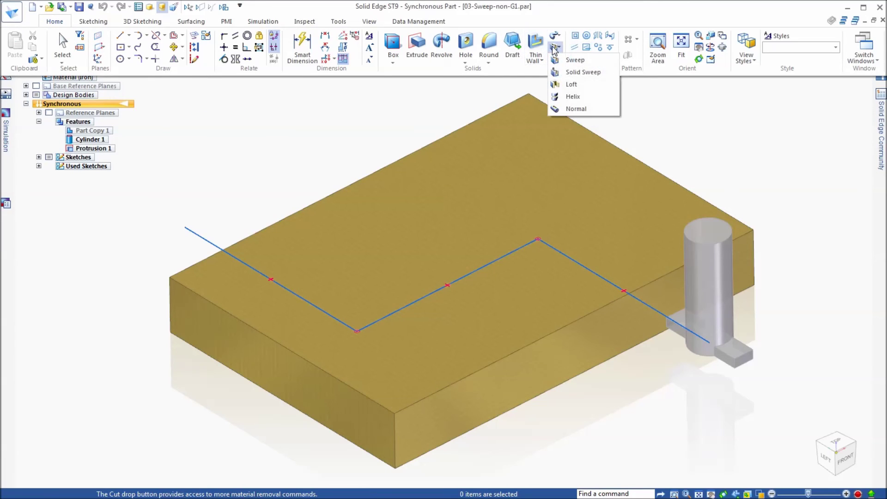
left_click(572, 72)
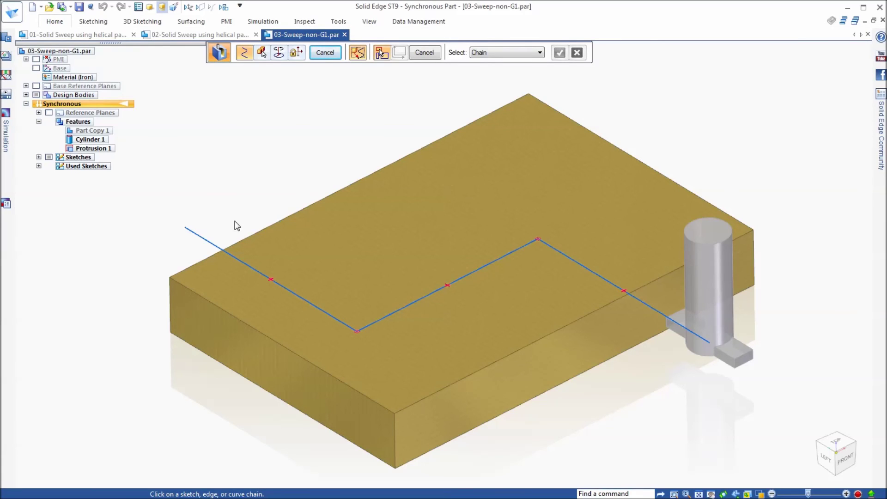
left_click(217, 246)
right_click(257, 188)
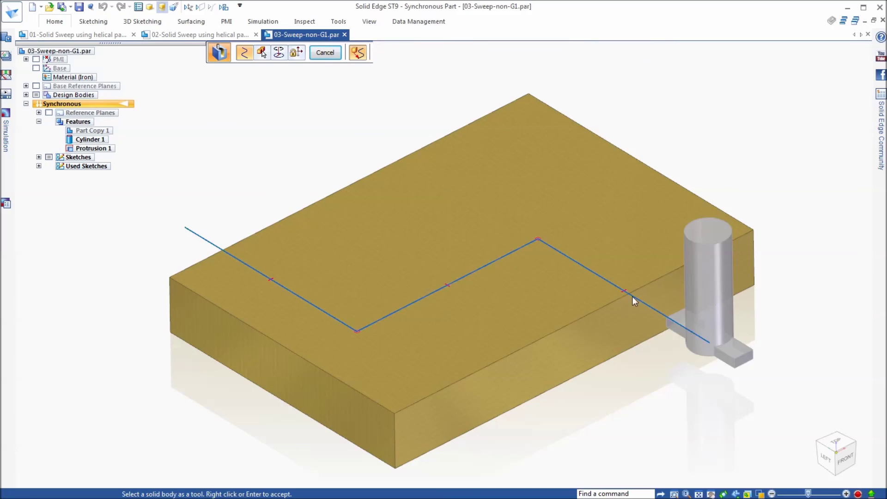
left_click(711, 298)
right_click(796, 391)
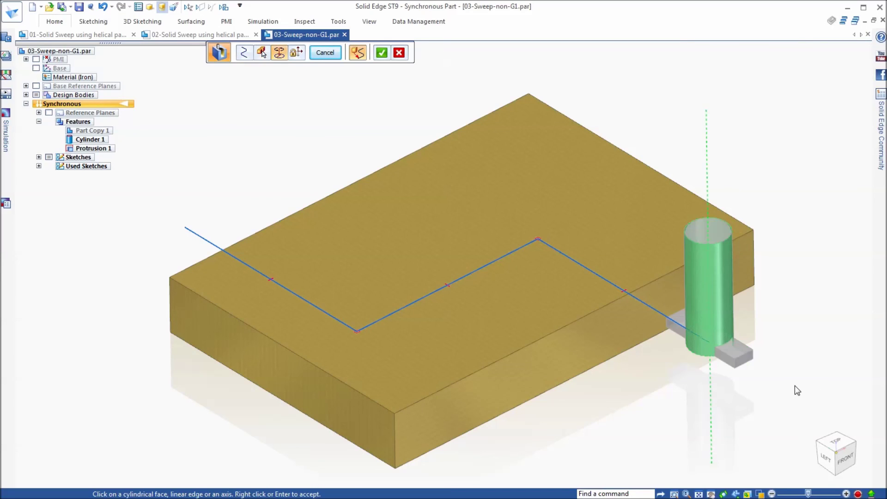
right_click(814, 372)
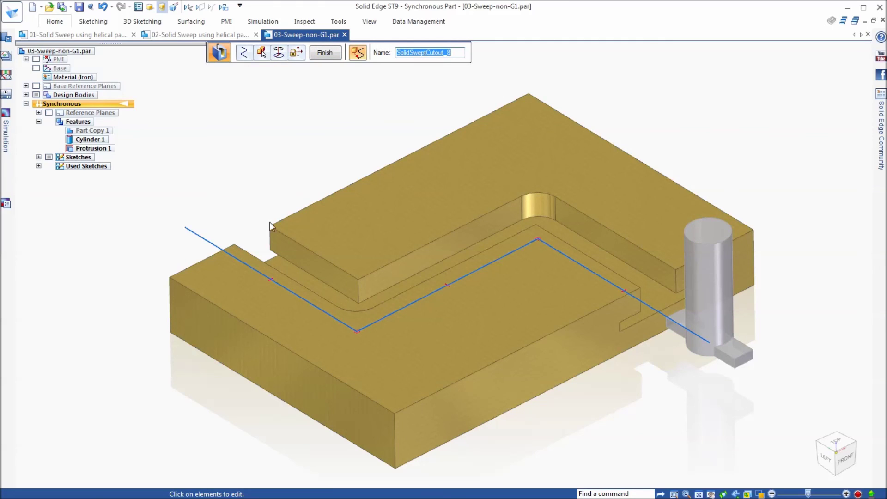
Examine the swept slot's corners from above and isometrically, and finish the Solid Sweep cutout
middle_click_drag(581, 449, 393, 347)
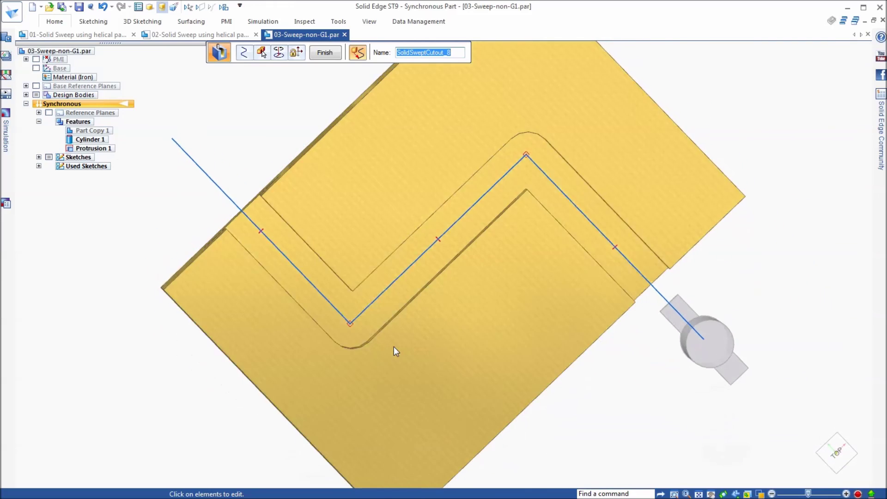
key("ctrl+i")
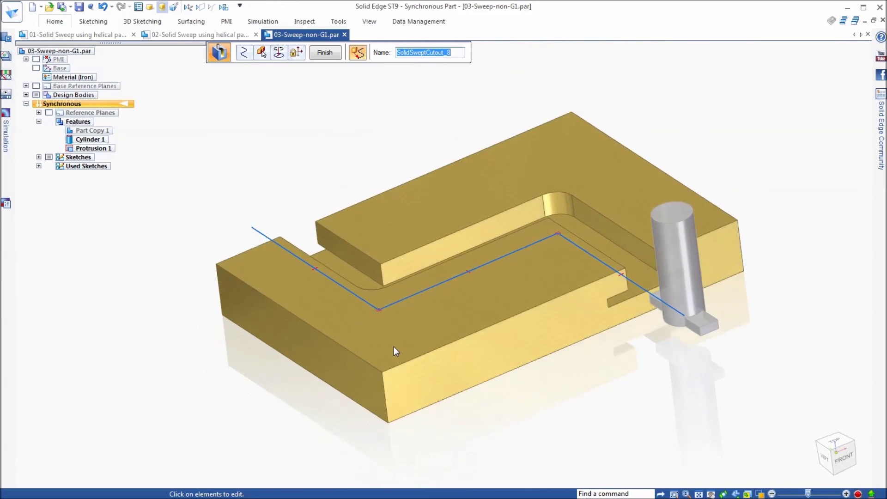
right_click(298, 126)
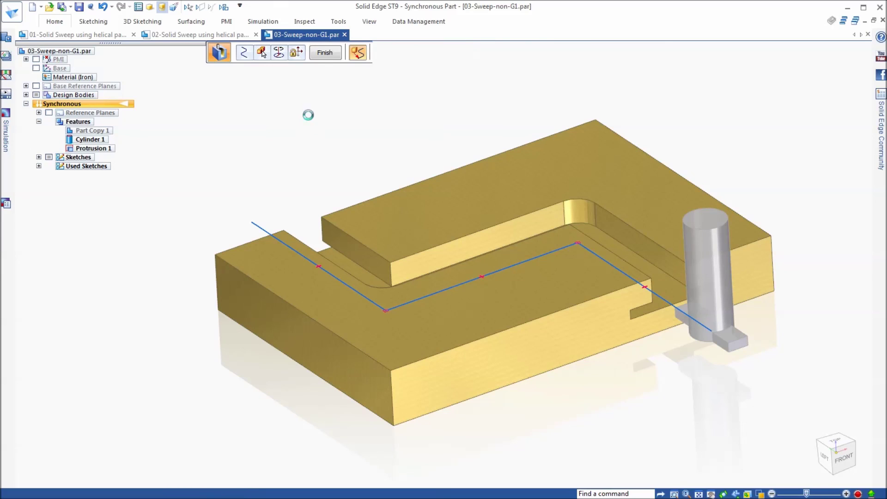
left_click(323, 53)
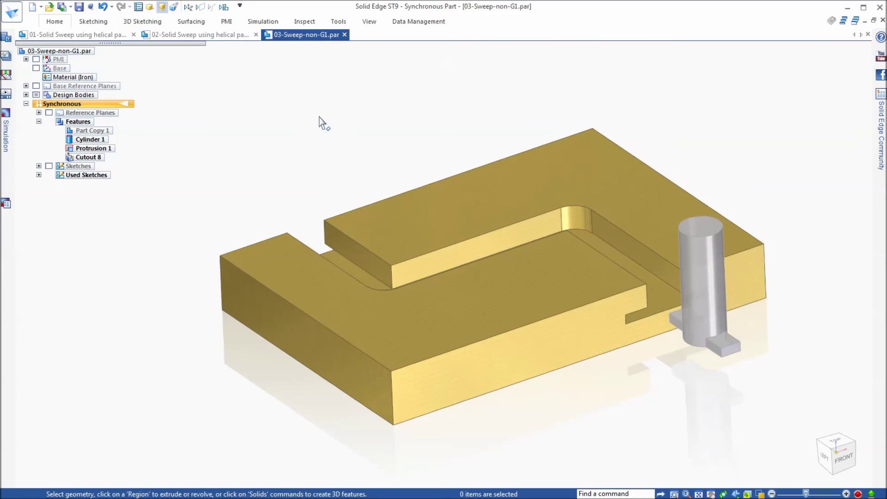
middle_click_drag(319, 117, 319, 125)
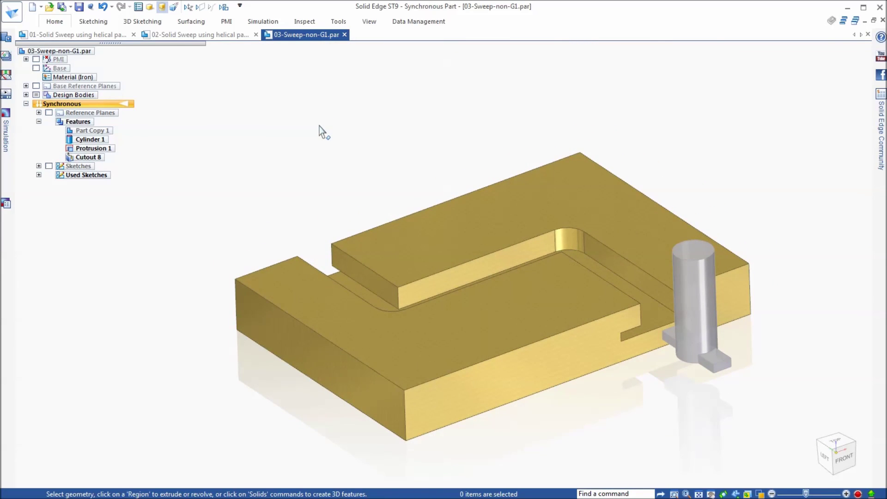